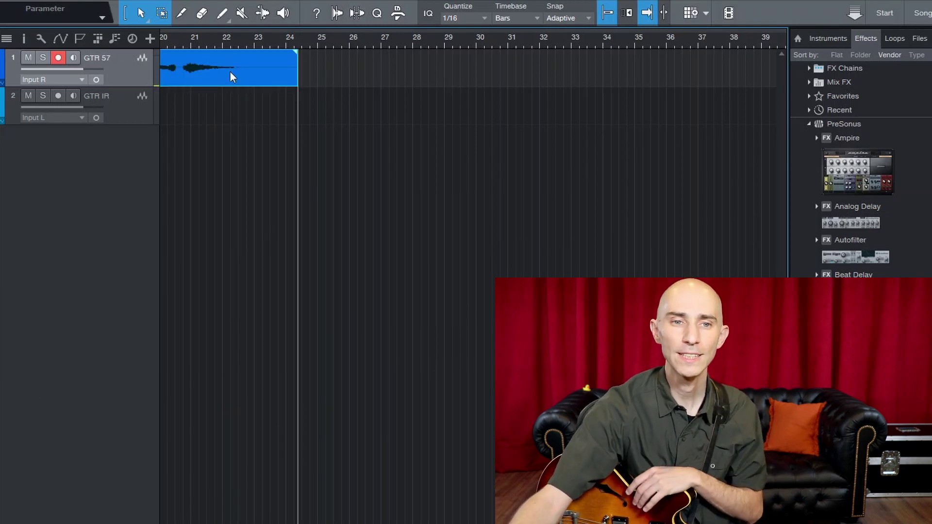
Normalize the recorded audio event on the GTR 57 track.
{"action": "right_click", "coordinate": [231, 73]}
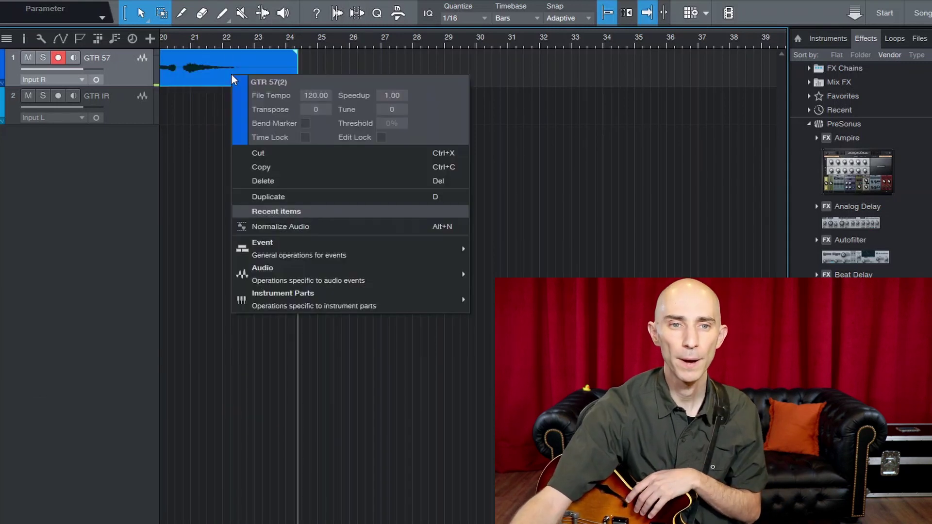
{"action": "left_click", "coordinate": [316, 227]}
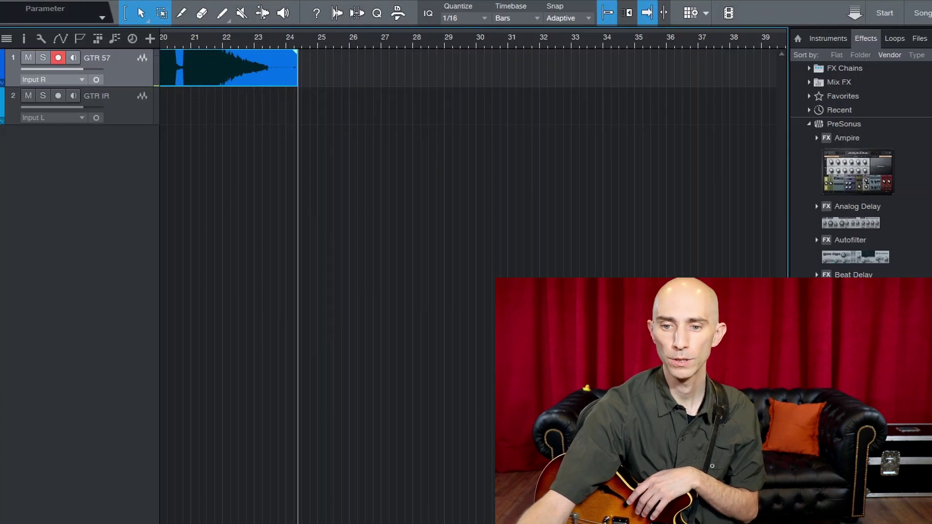
{"action": "key", "text": "ctrl+z"}
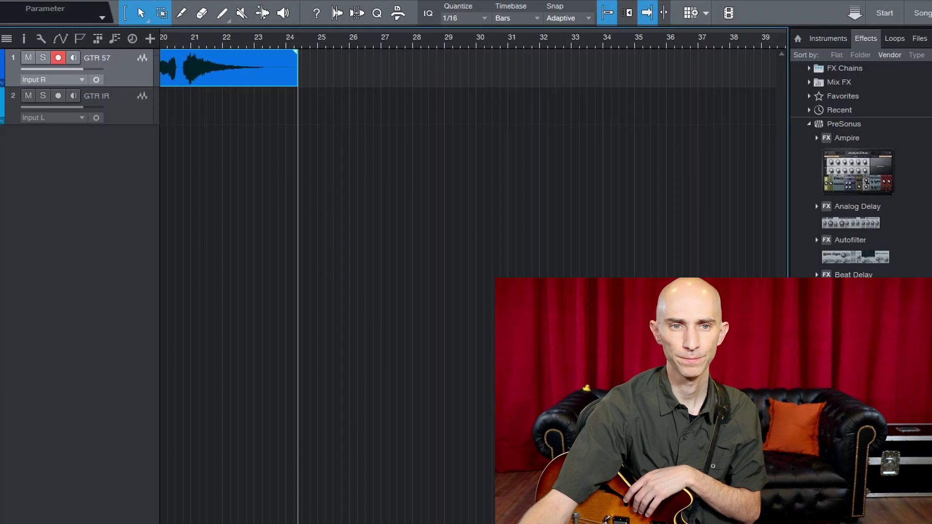
Play the GTR 57 recording from about the middle of bar 3, just before the first guitar note.
{"action": "key", "text": "Home"}
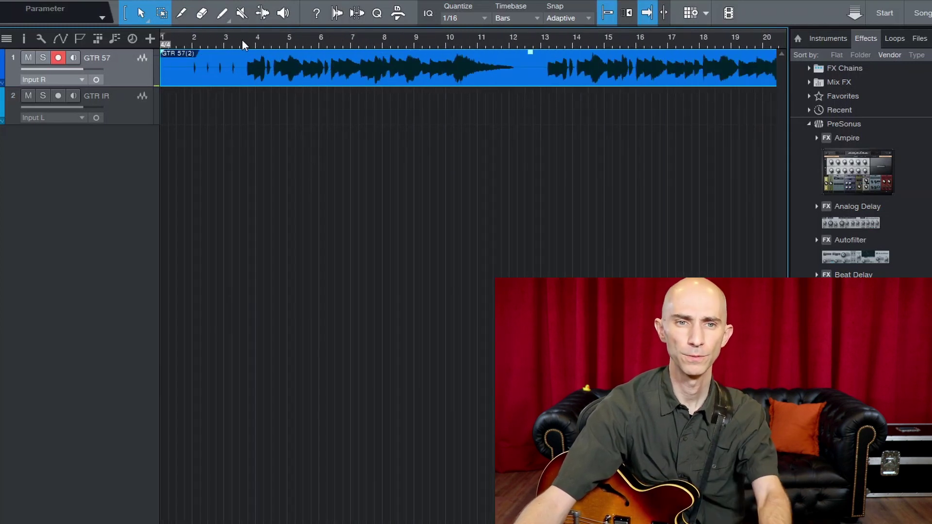
{"action": "left_click", "coordinate": [242, 39]}
{"action": "key", "text": "space"}
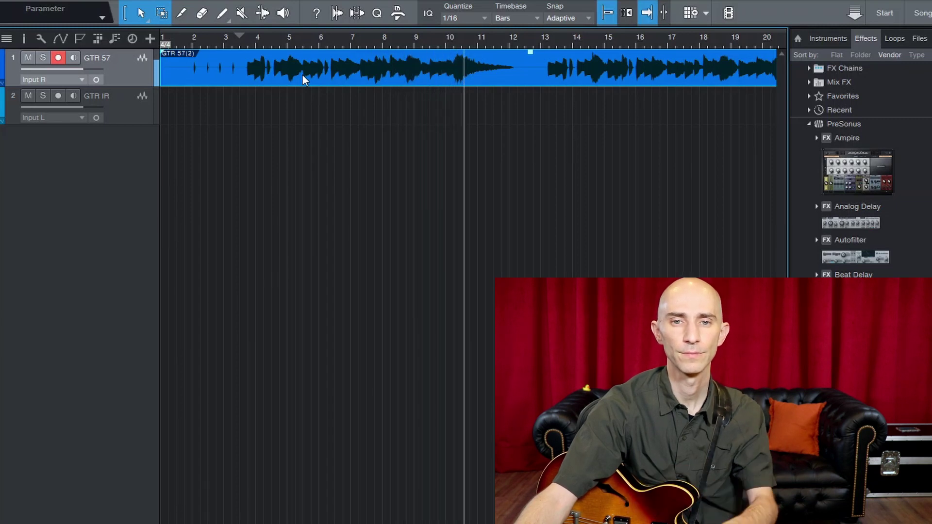
Insert the X-Noise Mono plug-in on the GTR 57 track and play the passage just before the guitar entry through it.
{"action": "left_click", "coordinate": [214, 40]}
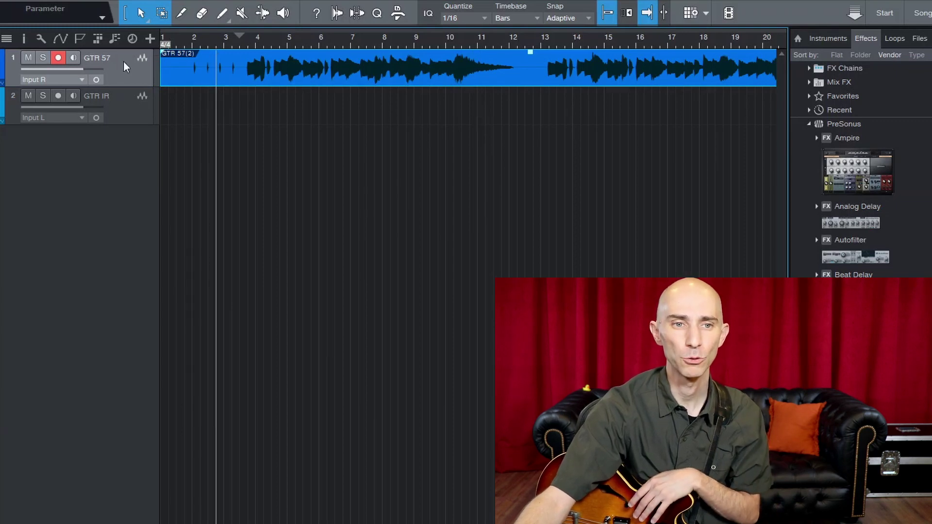
{"action": "left_click", "coordinate": [23, 37]}
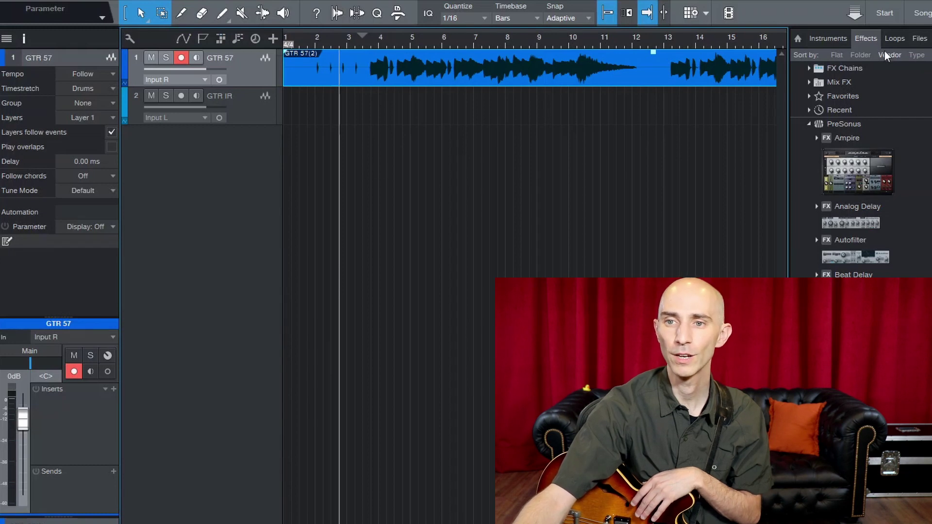
{"action": "key", "text": "ctrl+f"}
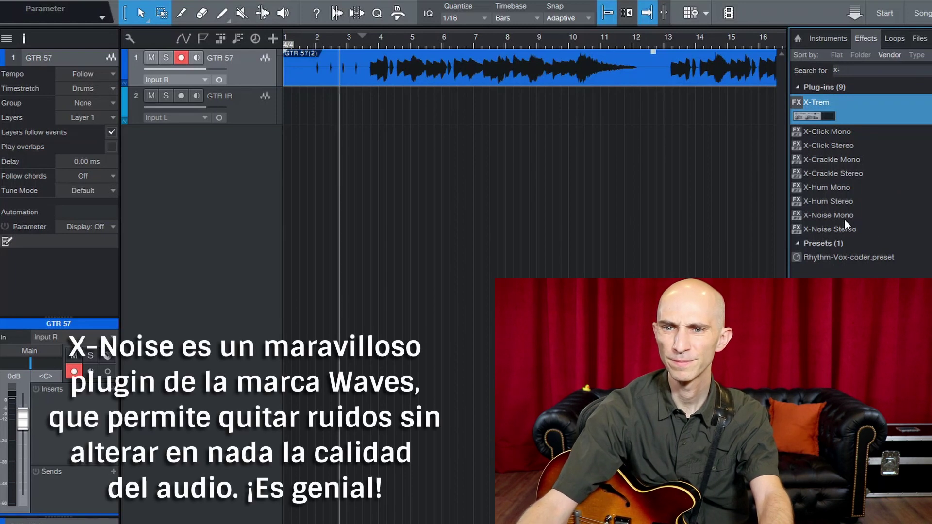
{"action": "left_click_drag", "start_coordinate": [845, 219], "coordinate": [68, 403]}
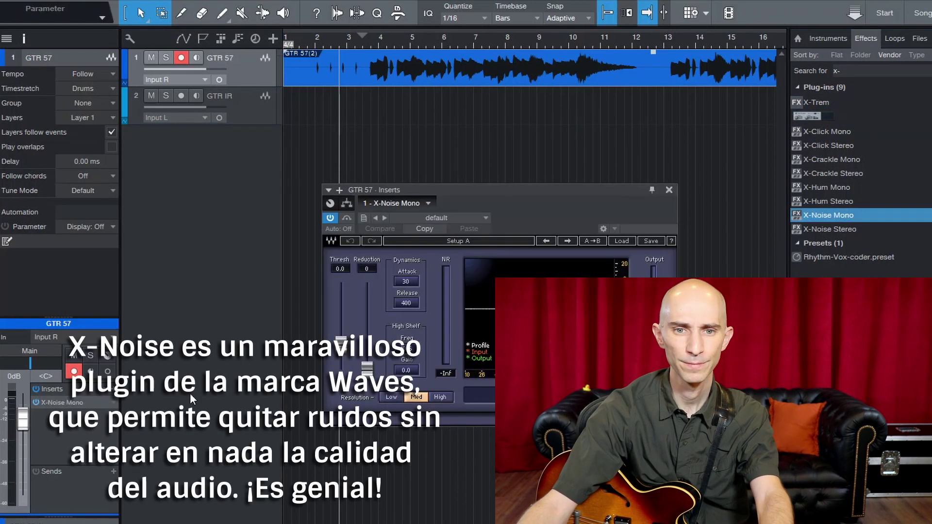
{"action": "key", "text": "space"}
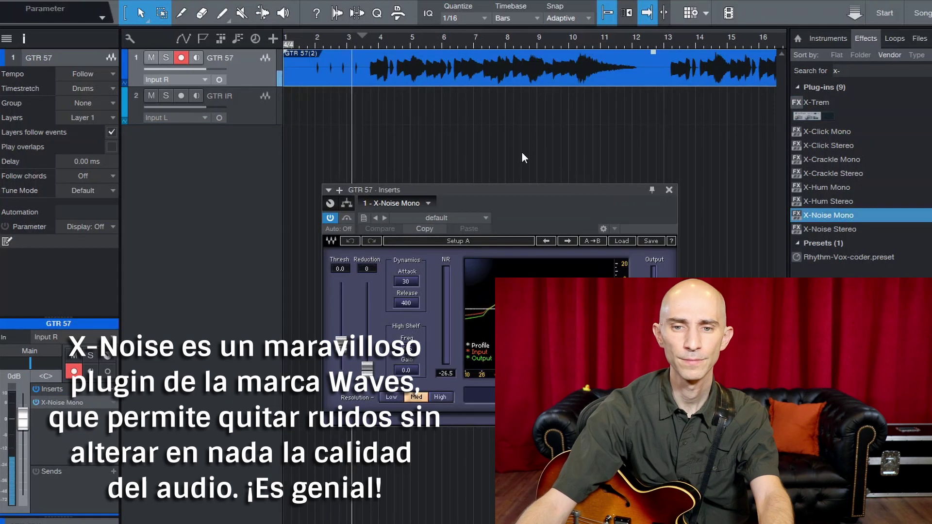
{"action": "left_click", "coordinate": [641, 397]}
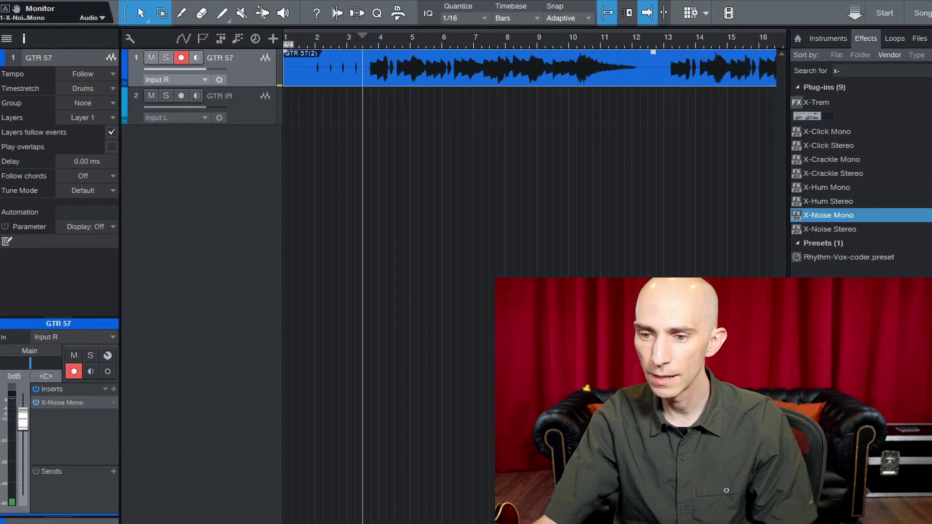
Switch to the Universal Audio Console and raise the first channel's Hi-Z input gain to 23 dB.
{"action": "key", "text": "alt+Tab"}
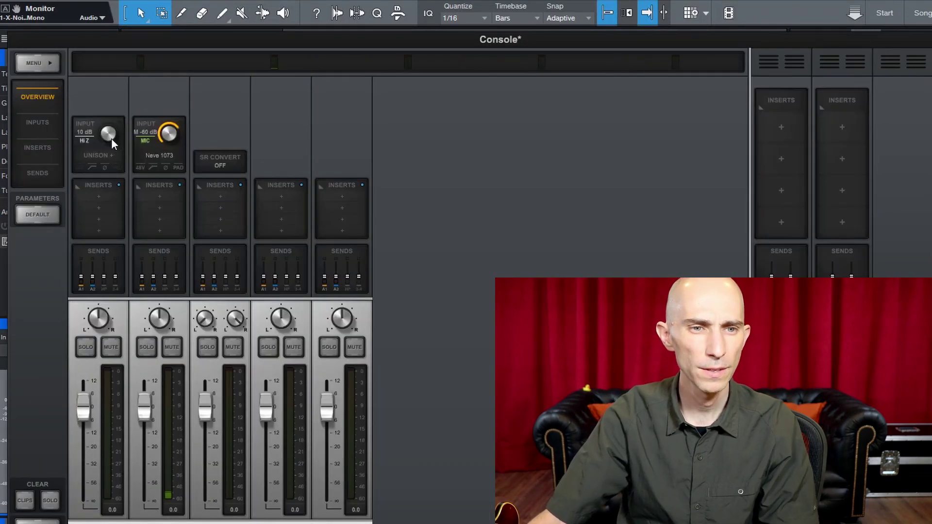
{"action": "left_click_drag", "start_coordinate": [112, 138], "coordinate": [109, 136]}
{"action": "scroll", "coordinate": [109, 136], "scroll_direction": "up", "scroll_amount": 9}
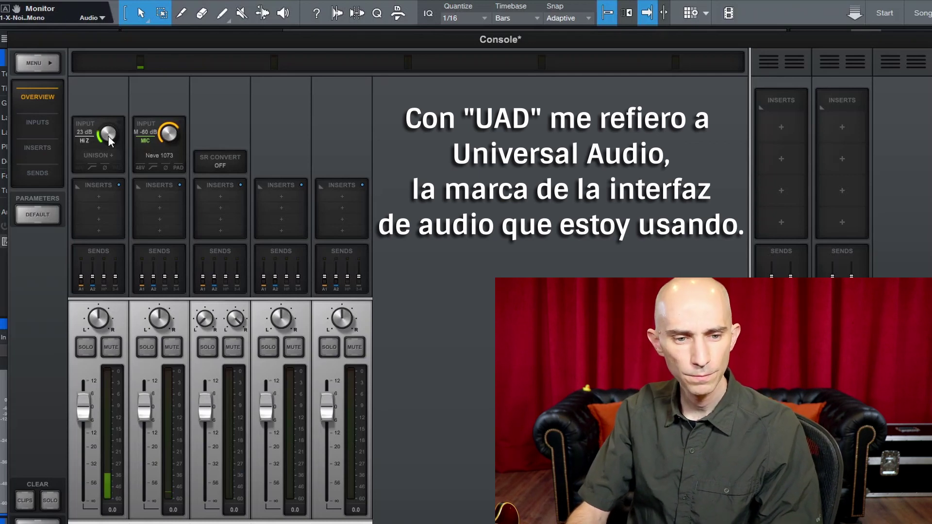
{"action": "scroll", "coordinate": [108, 136], "scroll_direction": "up", "scroll_amount": 4}
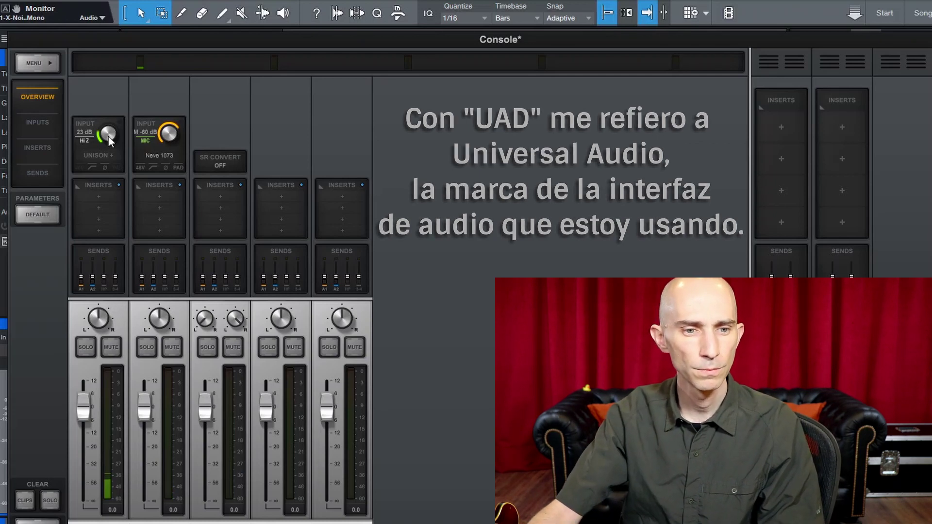
{"action": "scroll", "coordinate": [109, 136], "scroll_direction": "up", "scroll_amount": 6}
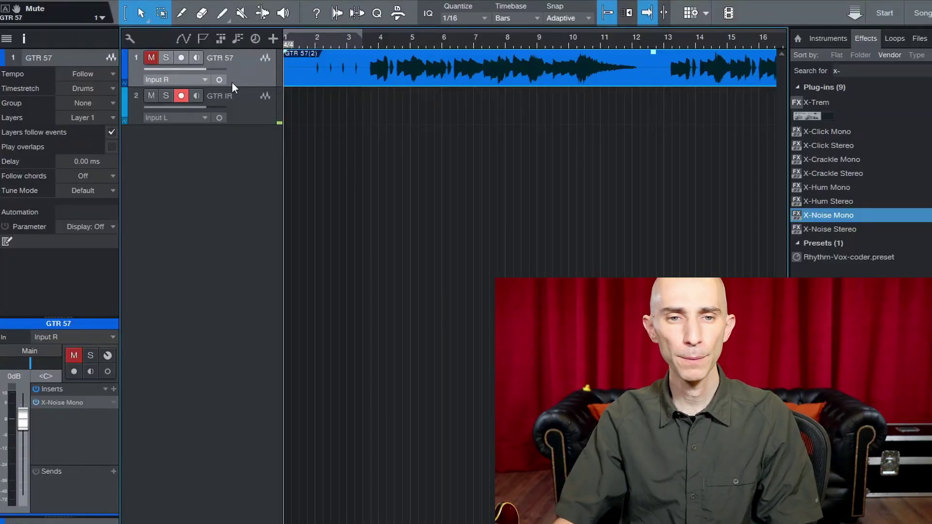
Record a guitar take on the GTR IR track and normalize its audio.
{"action": "key", "text": "KP_Multiply"}
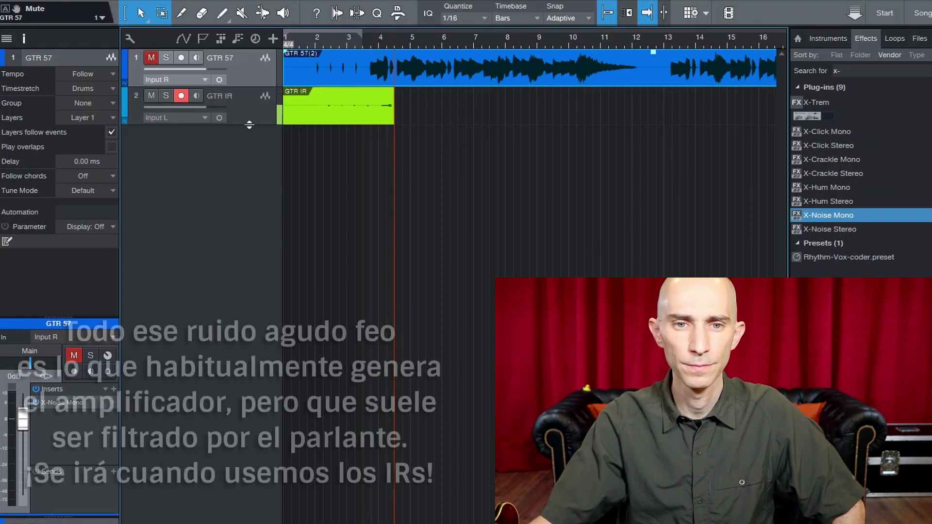
{"action": "left_click_drag", "start_coordinate": [251, 125], "coordinate": [242, 224]}
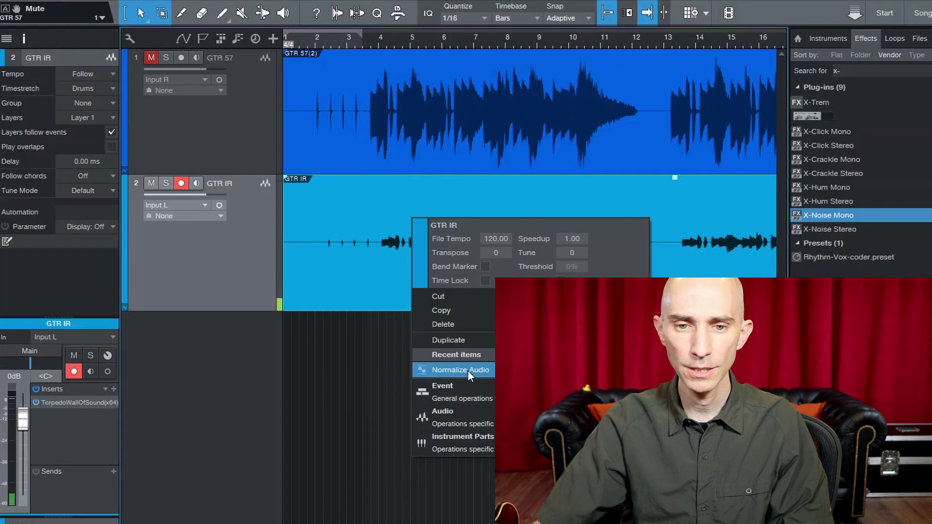
{"action": "left_click", "coordinate": [467, 370]}
Split the GTR 57 and GTR IR events shortly before the first guitar note on each track.
{"action": "left_click", "coordinate": [371, 43]}
{"action": "key", "text": "e"}
{"action": "key", "text": "e"}
{"action": "key", "text": "e"}
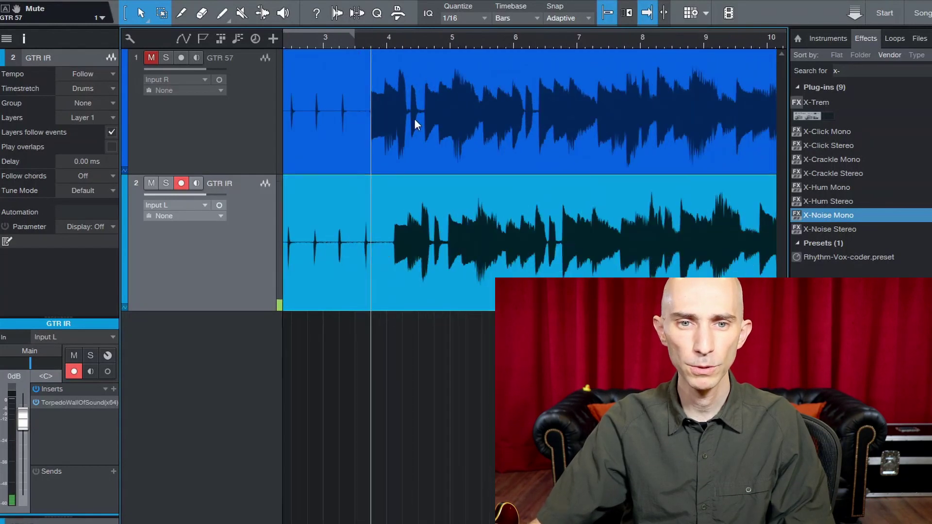
{"action": "key", "text": "e"}
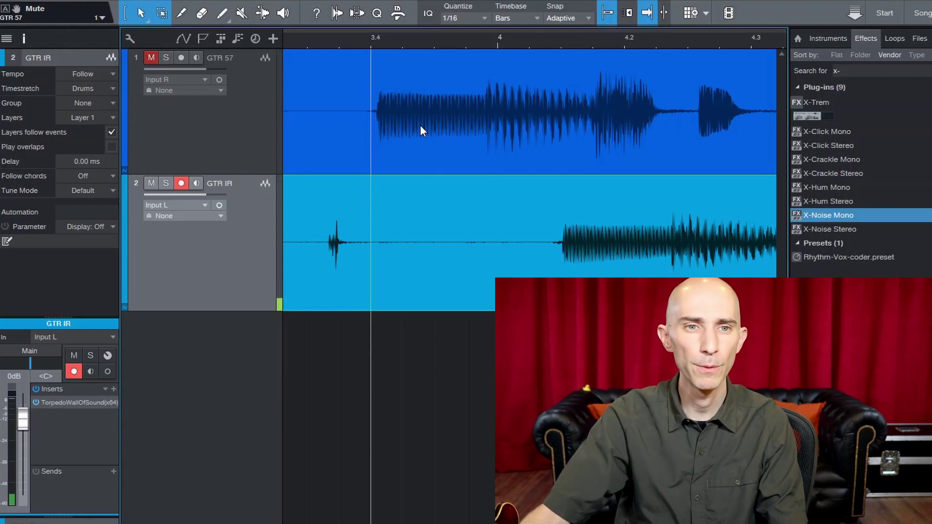
{"action": "left_click", "coordinate": [181, 13]}
{"action": "left_click", "coordinate": [358, 125]}
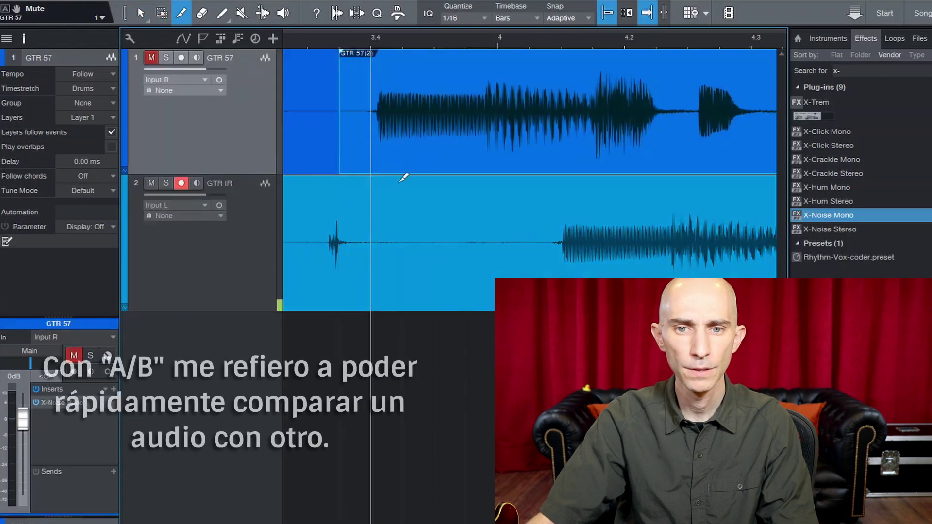
{"action": "left_click", "coordinate": [544, 255]}
Delete the count-in segments preceding the splits on the GTR 57 and GTR IR tracks.
{"action": "key", "text": "1"}
{"action": "left_click", "coordinate": [309, 143]}
{"action": "key", "text": "Delete"}
{"action": "left_click", "coordinate": [471, 270]}
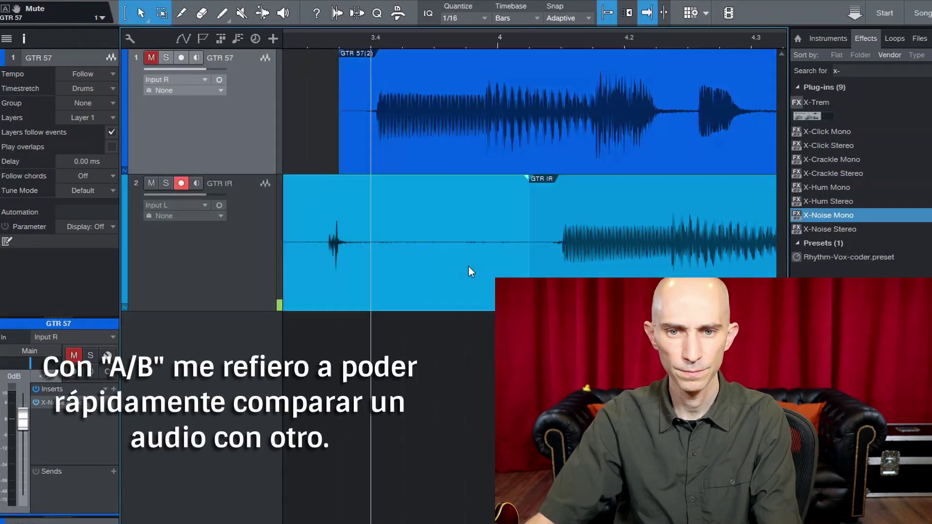
{"action": "key", "text": "Delete"}
Move the GTR IR event so its first note's waveform lines up precisely with the one on GTR 57.
{"action": "left_click_drag", "start_coordinate": [641, 290], "coordinate": [462, 290]}
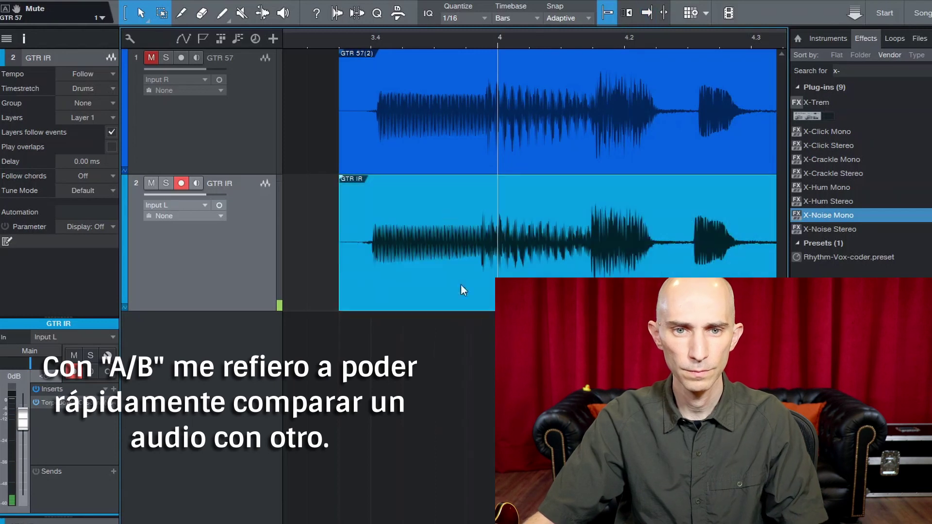
{"action": "left_click", "coordinate": [381, 43]}
{"action": "key", "text": "e"}
{"action": "key", "text": "e"}
{"action": "key", "text": "e"}
{"action": "key", "text": "e"}
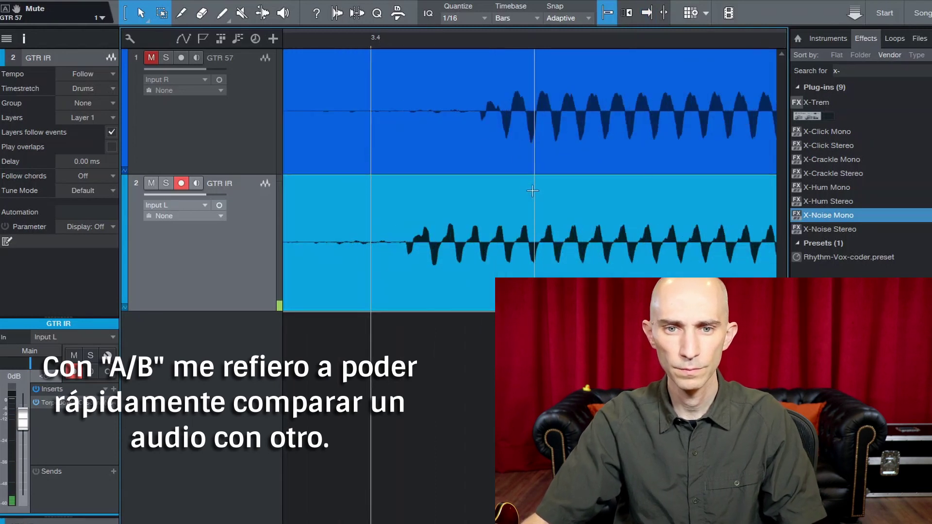
{"action": "left_click_drag", "start_coordinate": [388, 287], "coordinate": [462, 289]}
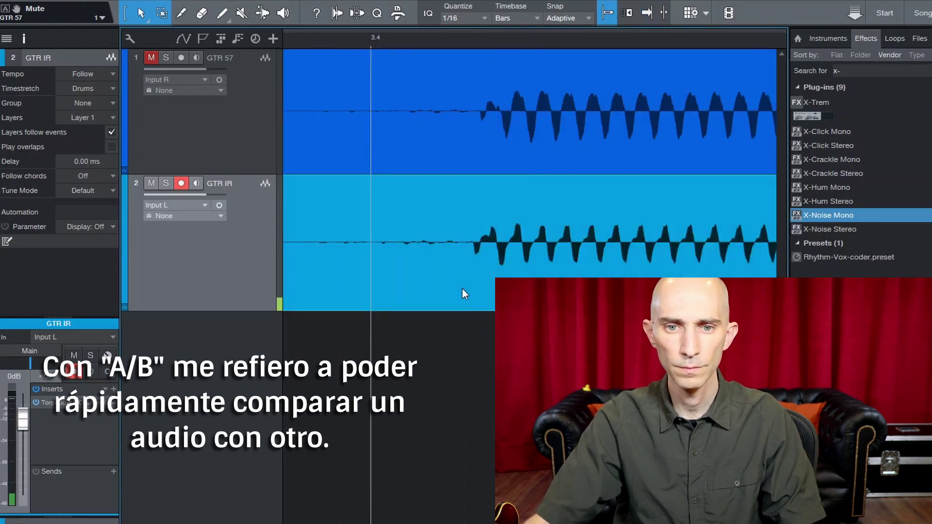
{"action": "key", "text": "e"}
{"action": "key", "text": "e"}
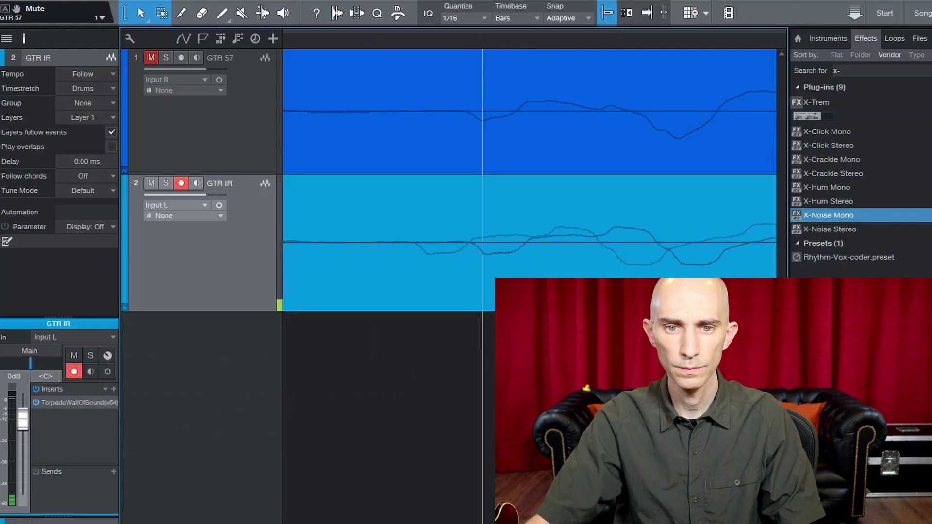
{"action": "key", "text": "e"}
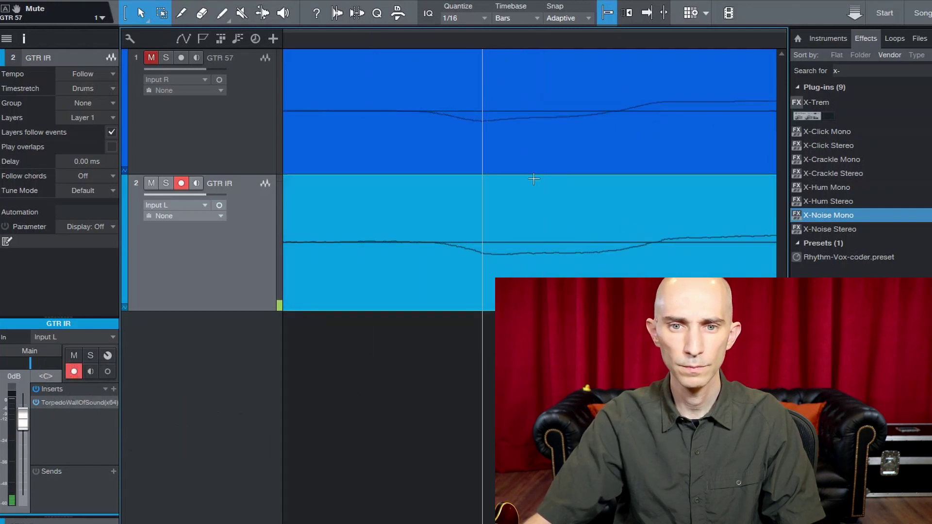
Split both aligned events at the same point, about bar 3.4, right before the first note.
{"action": "key", "text": "w"}
{"action": "key", "text": "w"}
{"action": "key", "text": "w"}
{"action": "key", "text": "w"}
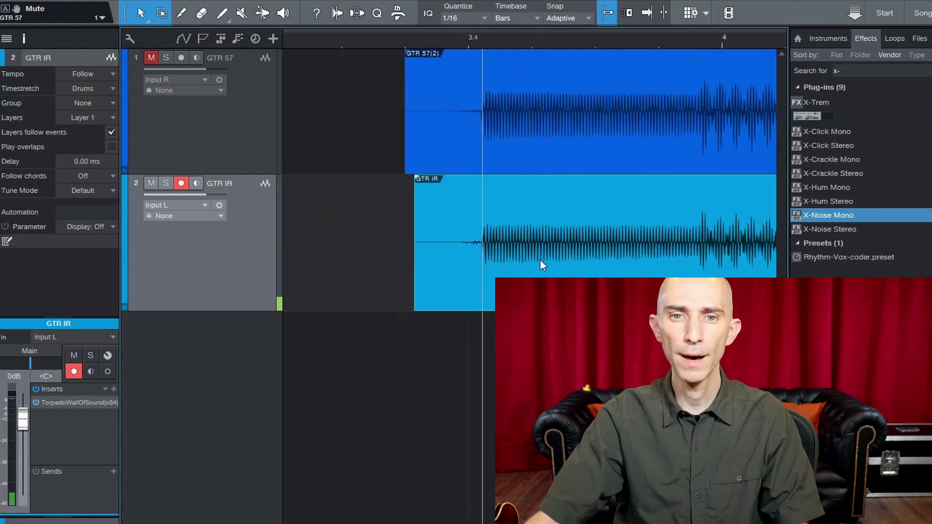
{"action": "key", "text": "3"}
{"action": "left_click", "coordinate": [468, 83]}
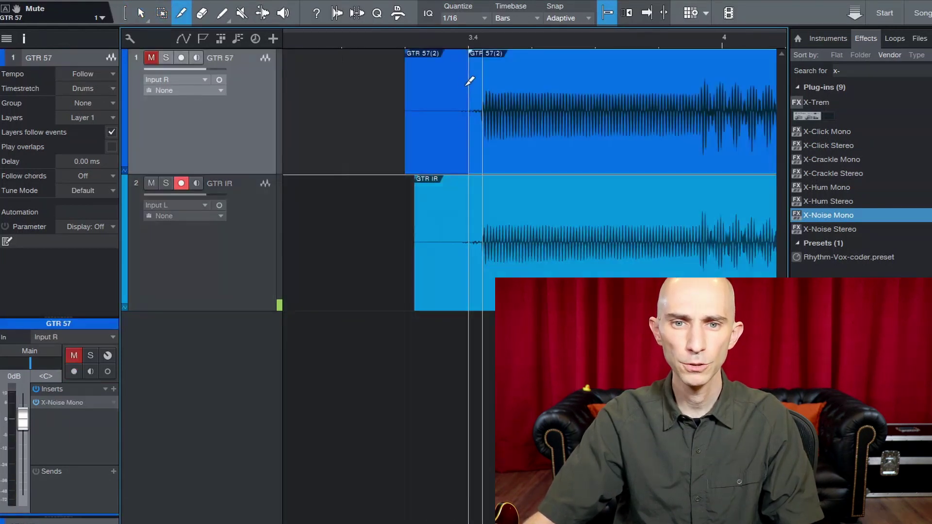
{"action": "left_click", "coordinate": [470, 192]}
Delete the short leftover segments before bar 3.4 so both guitar events start together.
{"action": "key", "text": "1"}
{"action": "left_click", "coordinate": [439, 133]}
{"action": "key", "text": "Delete"}
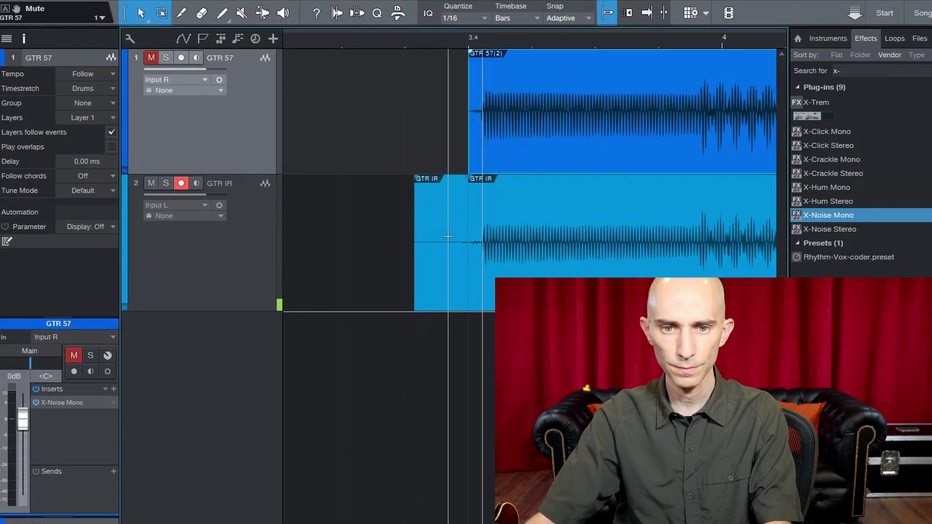
{"action": "left_click", "coordinate": [449, 263]}
{"action": "key", "text": "Delete"}
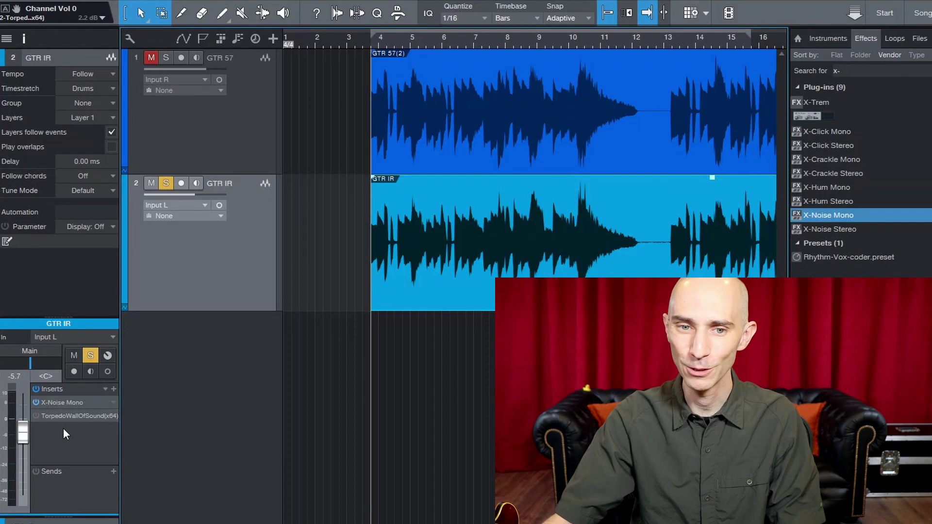
Play the soloed GTR IR track and raise its volume to -1.1 dB.
{"action": "key", "text": "space"}
{"action": "left_click_drag", "start_coordinate": [24, 438], "coordinate": [22, 427]}
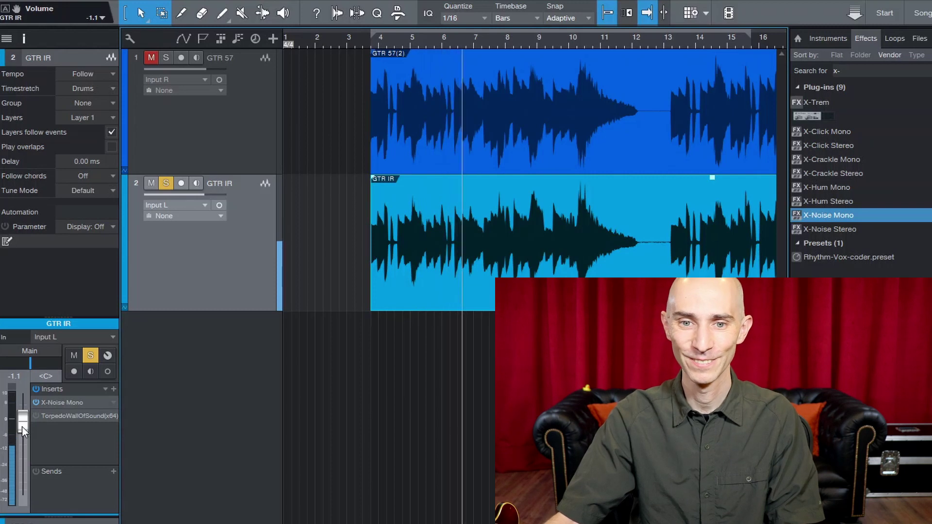
{"action": "key", "text": "space"}
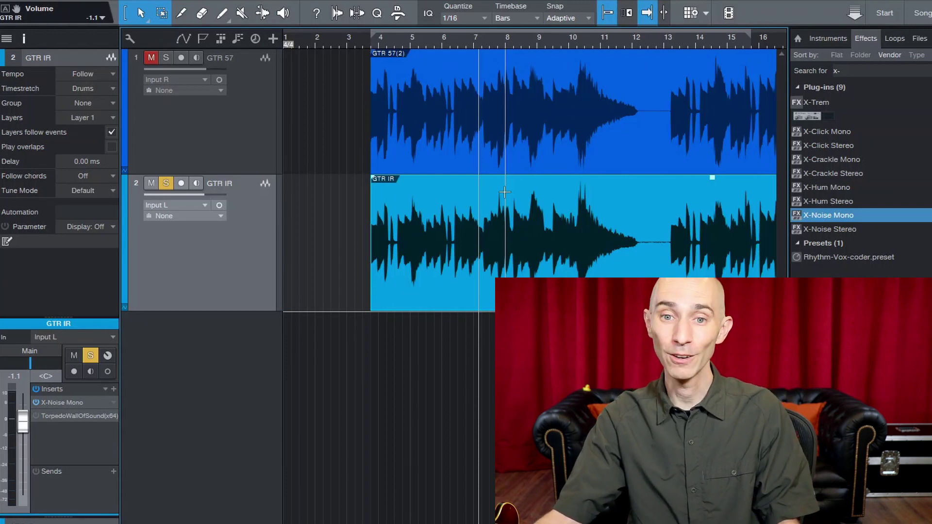
Loop the passage from about bar 13.2 to bar 15.4 and start playback.
{"action": "left_click", "coordinate": [671, 41]}
{"action": "scroll", "coordinate": [670, 42], "scroll_direction": "up", "scroll_amount": 4}
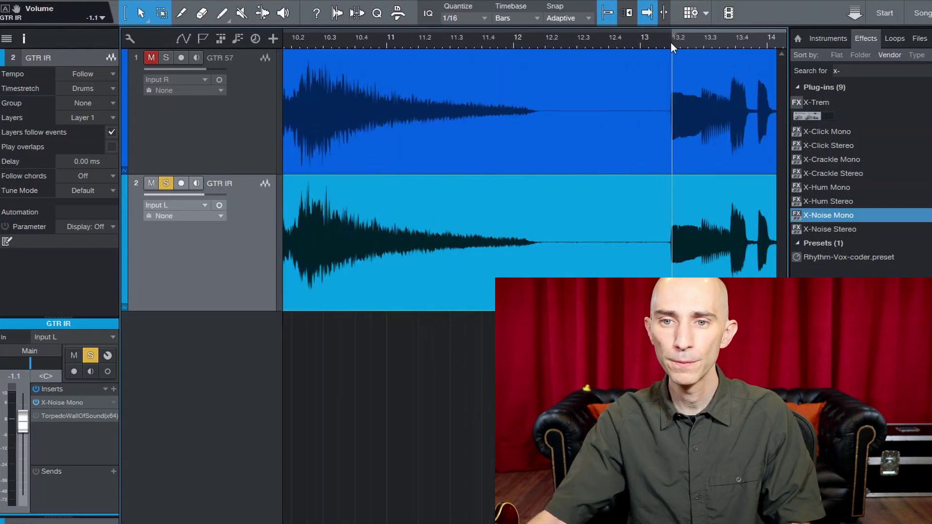
{"action": "scroll", "coordinate": [625, 142], "scroll_direction": "right", "scroll_amount": 5}
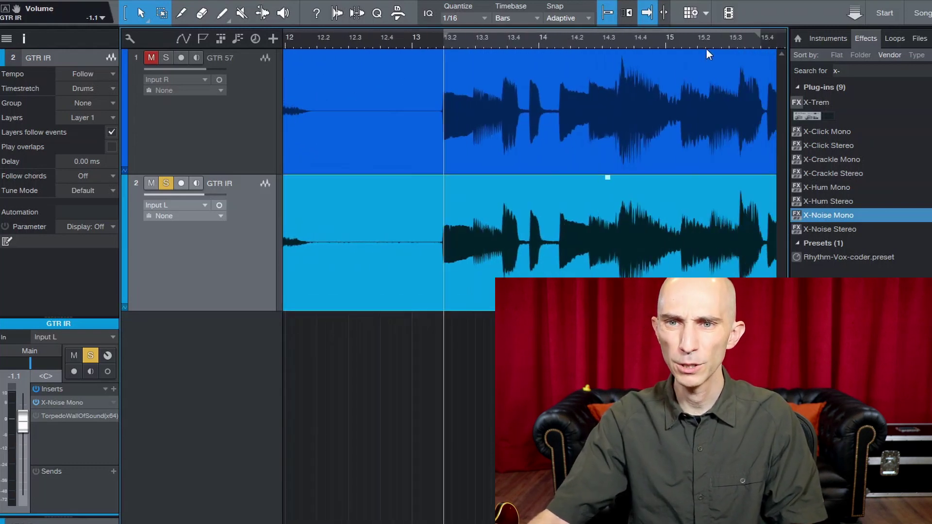
{"action": "key", "text": "KP_Divide"}
{"action": "key", "text": "space"}
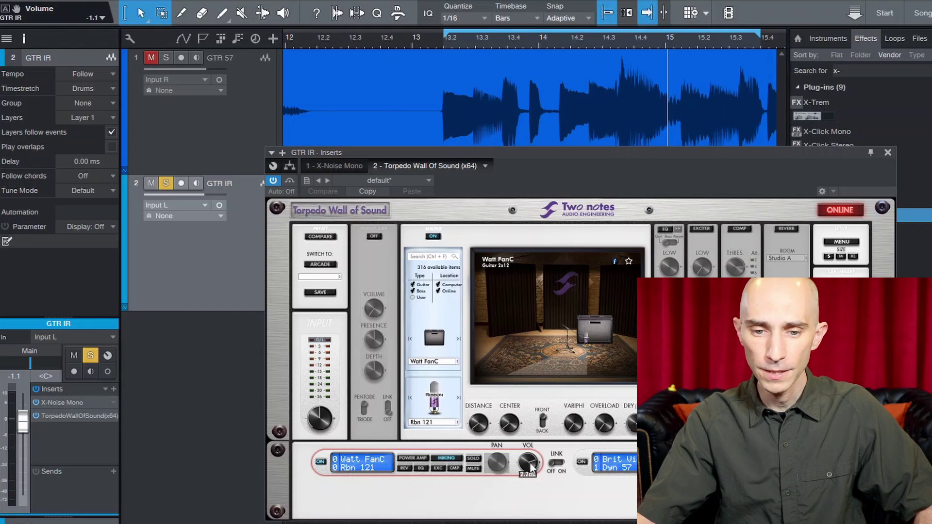
Set the Torpedo Wall of Sound miking distance to 6 % and audition the GTR IR loop with the plug-in bypassed and re-enabled.
{"action": "left_click", "coordinate": [479, 424]}
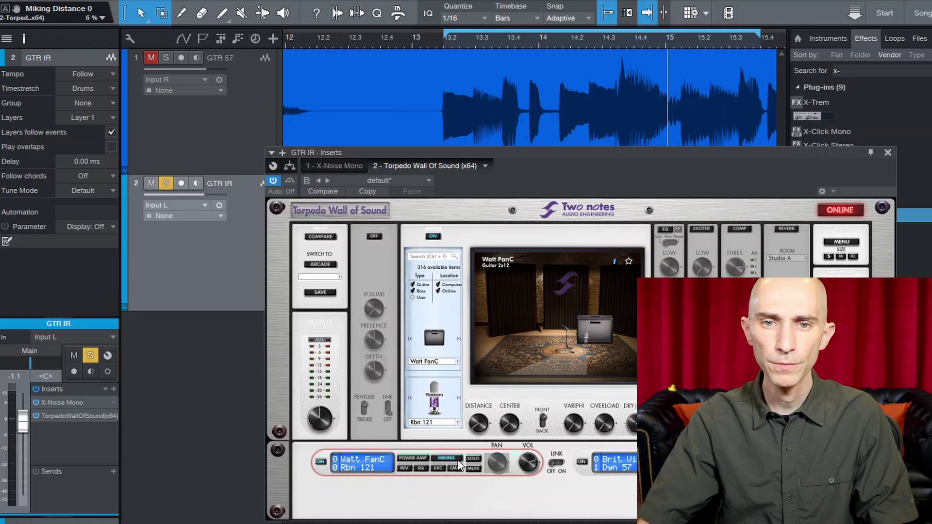
{"action": "key", "text": "KP_1"}
{"action": "left_click", "coordinate": [36, 415]}
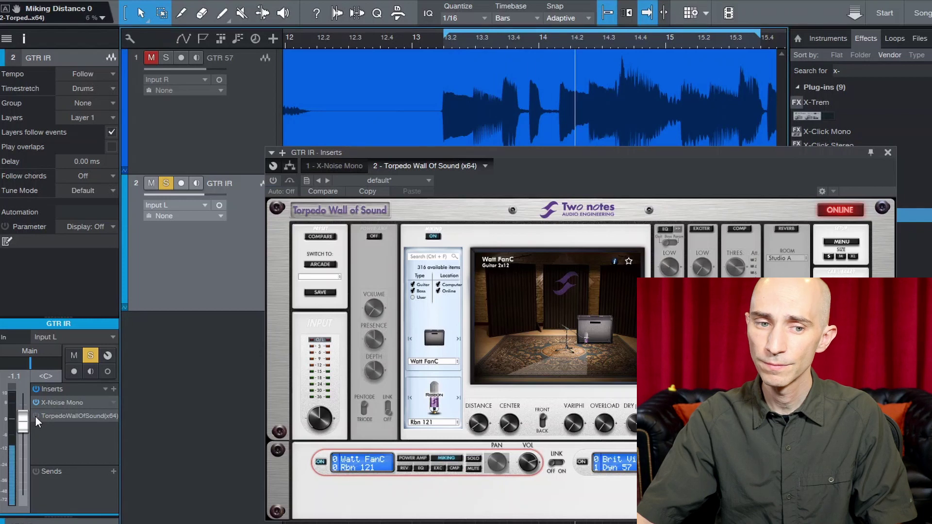
{"action": "left_click", "coordinate": [36, 416]}
{"action": "key", "text": "KP_1"}
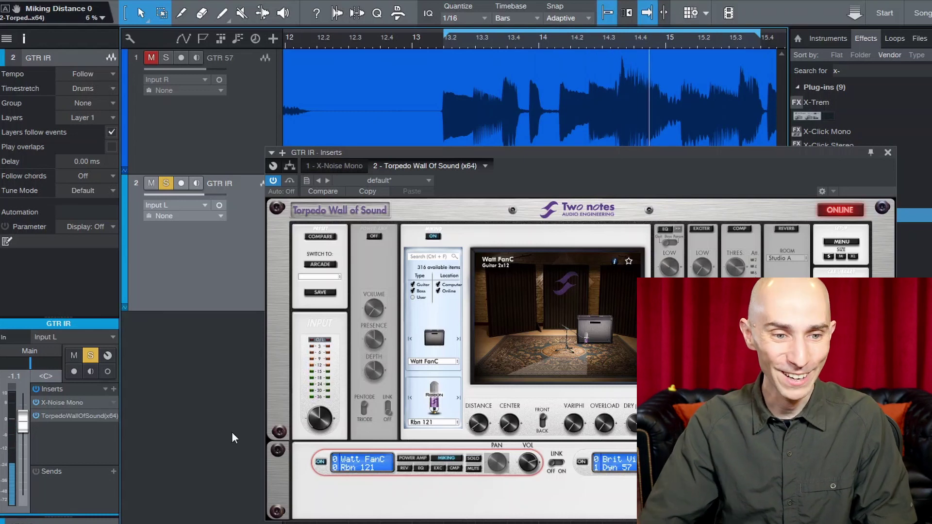
{"action": "key", "text": "KP_1"}
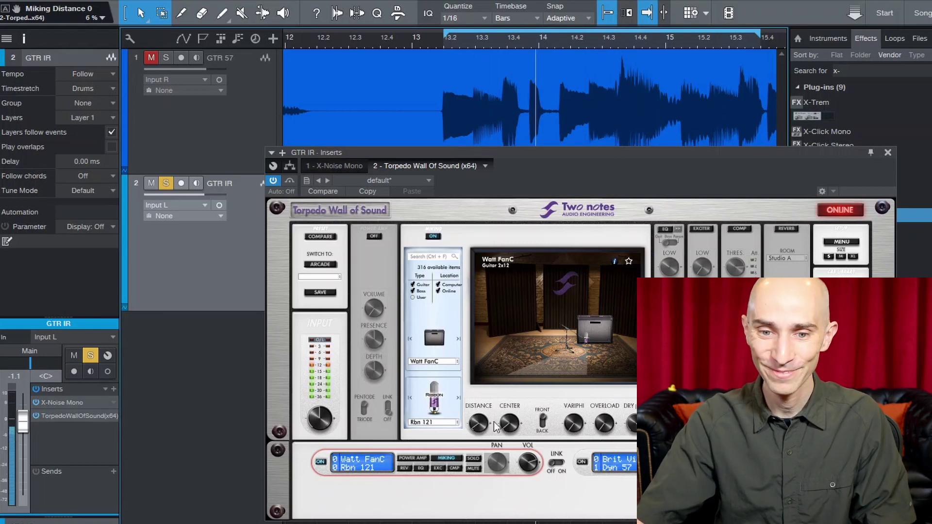
Set the miking distance to 7 % and load the Fried25 4x12 guitar cabinet in Torpedo Wall of Sound.
{"action": "mouse_move", "coordinate": [479, 425]}
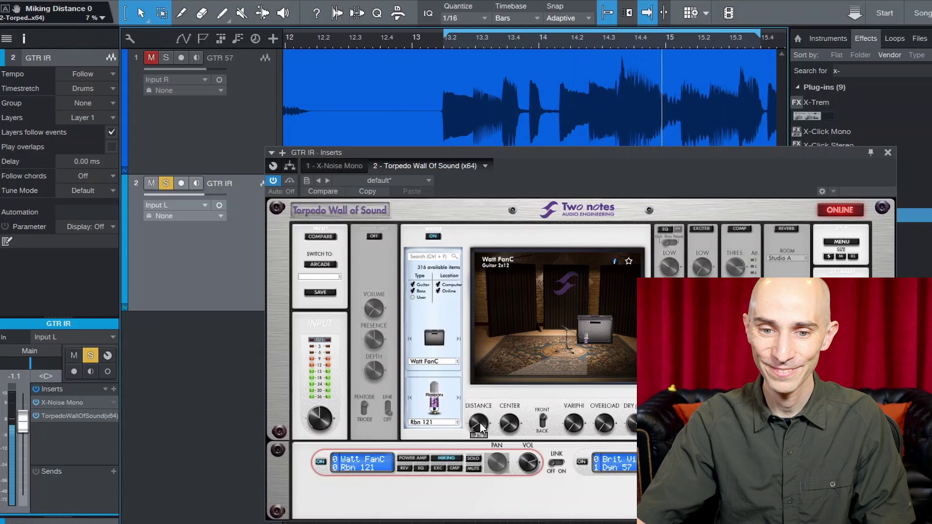
{"action": "mouse_move", "coordinate": [515, 426]}
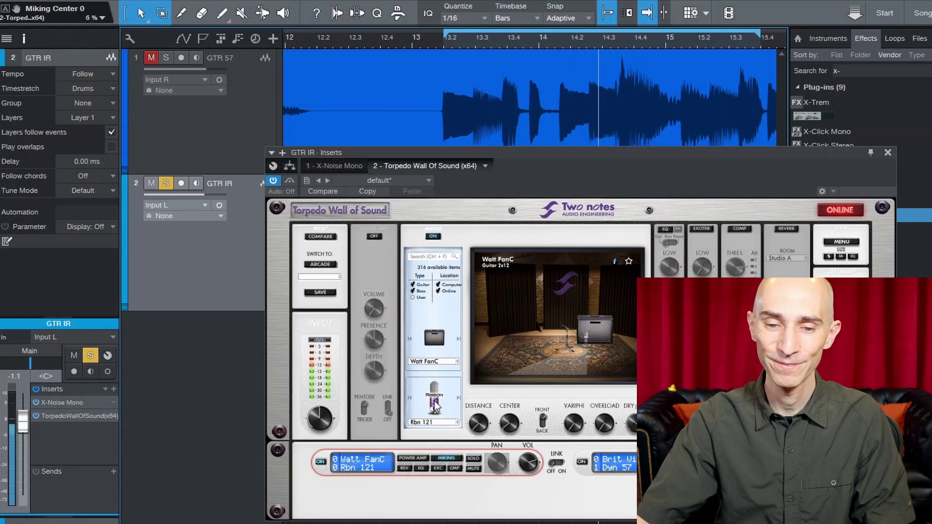
{"action": "left_click", "coordinate": [438, 362]}
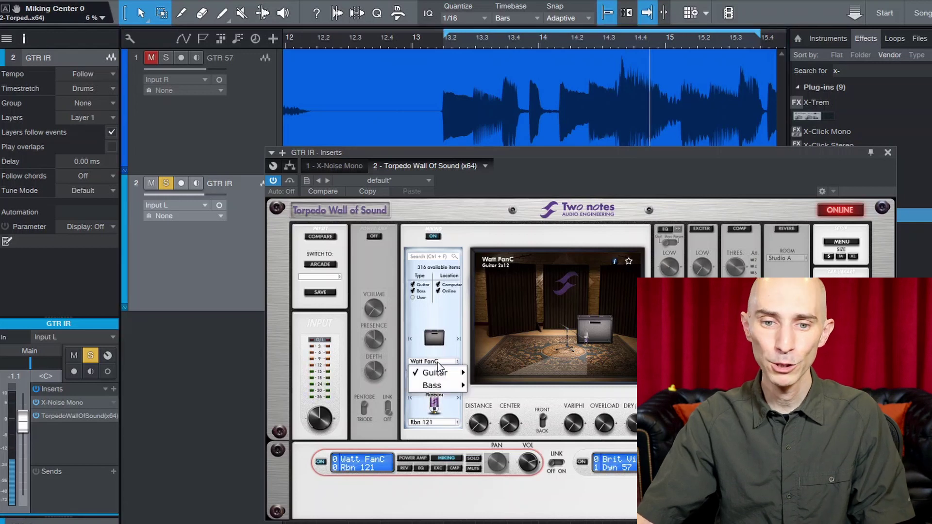
{"action": "mouse_move", "coordinate": [436, 374]}
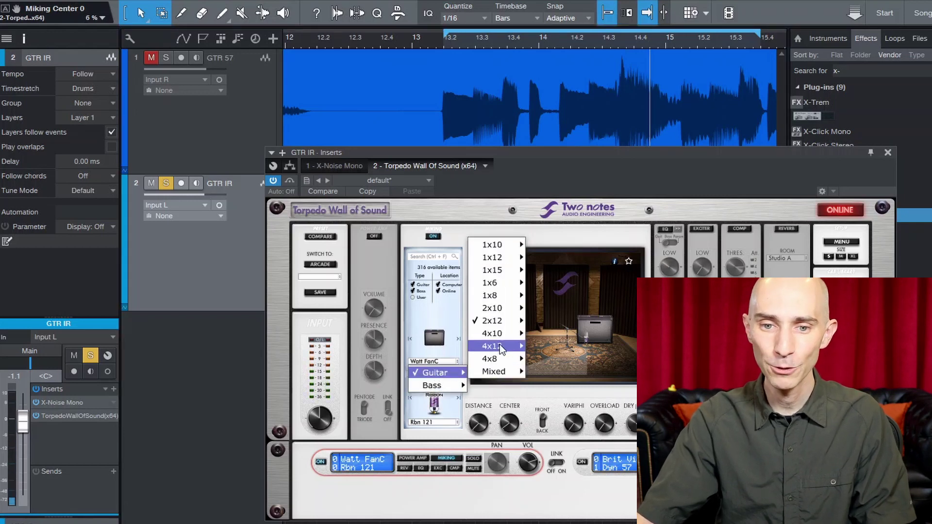
{"action": "mouse_move", "coordinate": [499, 345]}
{"action": "left_click", "coordinate": [535, 454]}
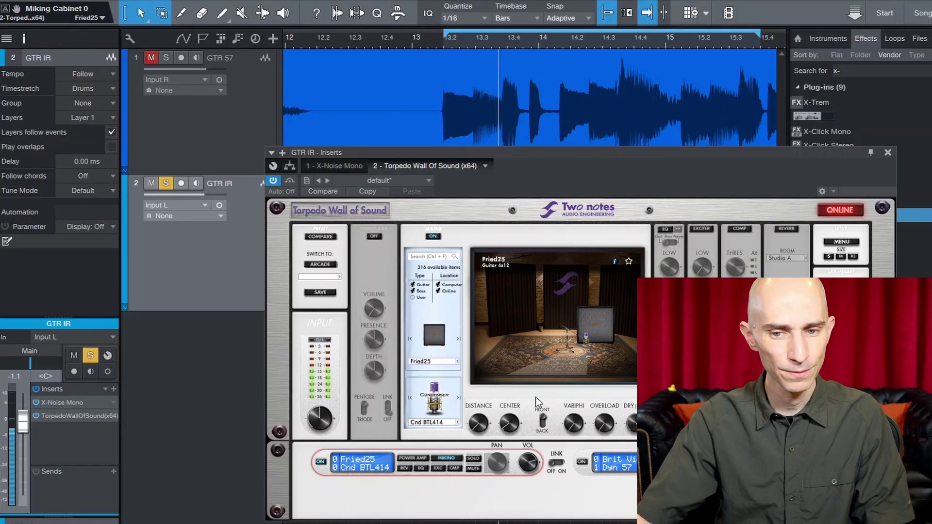
Choose the Dyn 57 microphone for the Fried25 cabinet.
{"action": "mouse_move", "coordinate": [515, 433]}
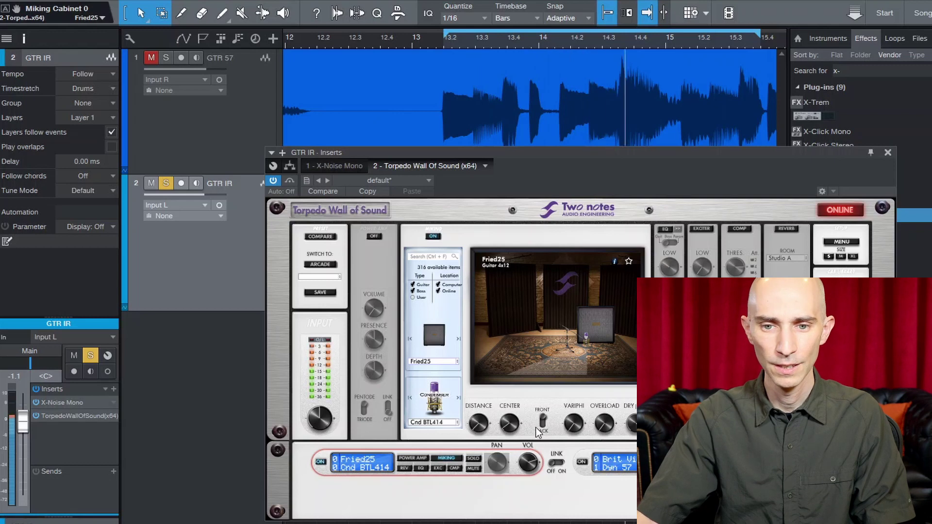
{"action": "left_click", "coordinate": [447, 422]}
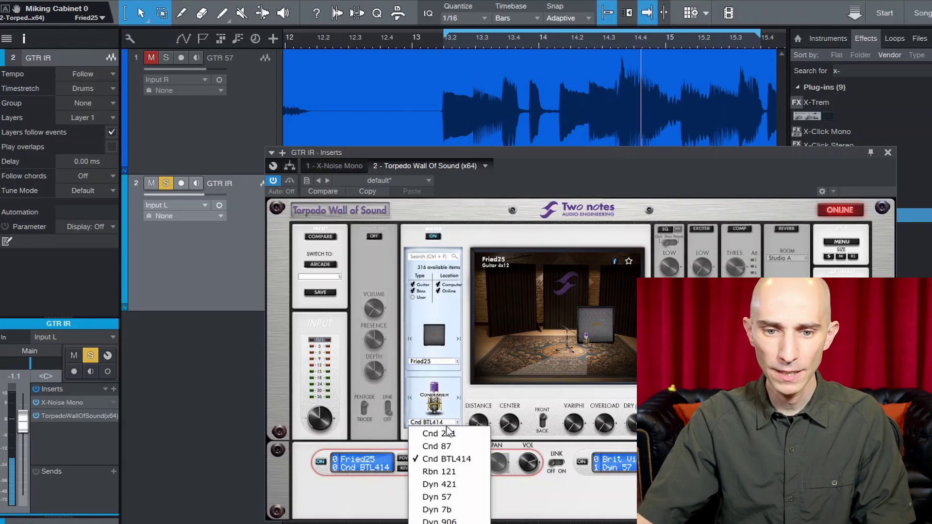
{"action": "left_click", "coordinate": [459, 501]}
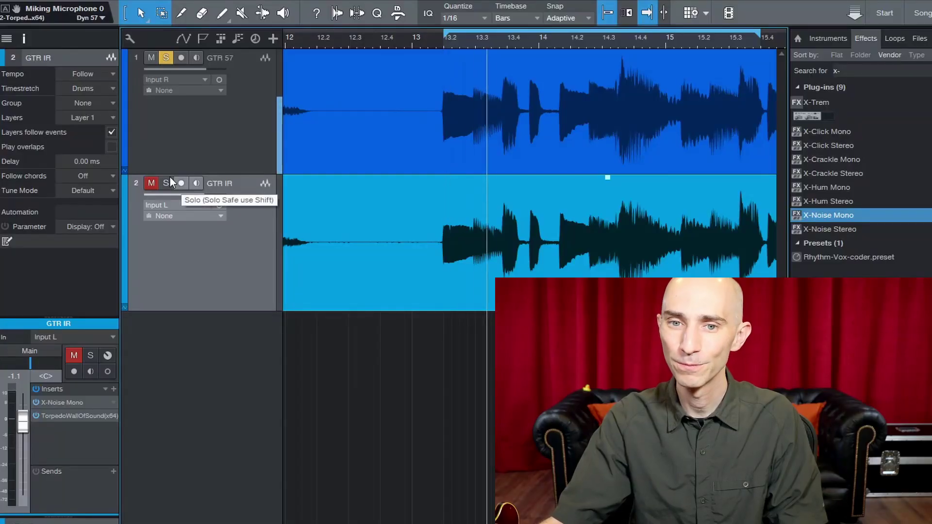
Play the loop and alternately solo the GTR 57 and GTR IR tracks to compare their sounds.
{"action": "key", "text": "w"}
{"action": "key", "text": "space"}
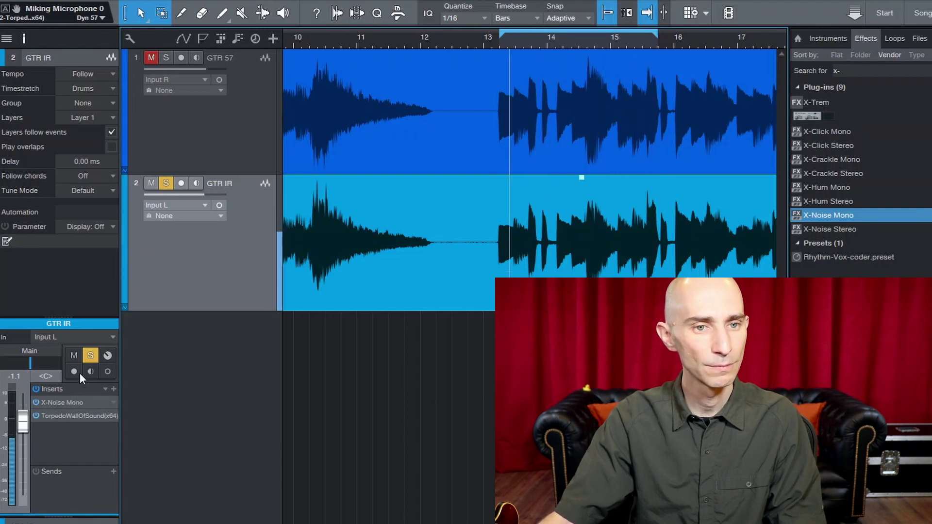
{"action": "left_click", "coordinate": [167, 58]}
{"action": "left_click", "coordinate": [166, 183]}
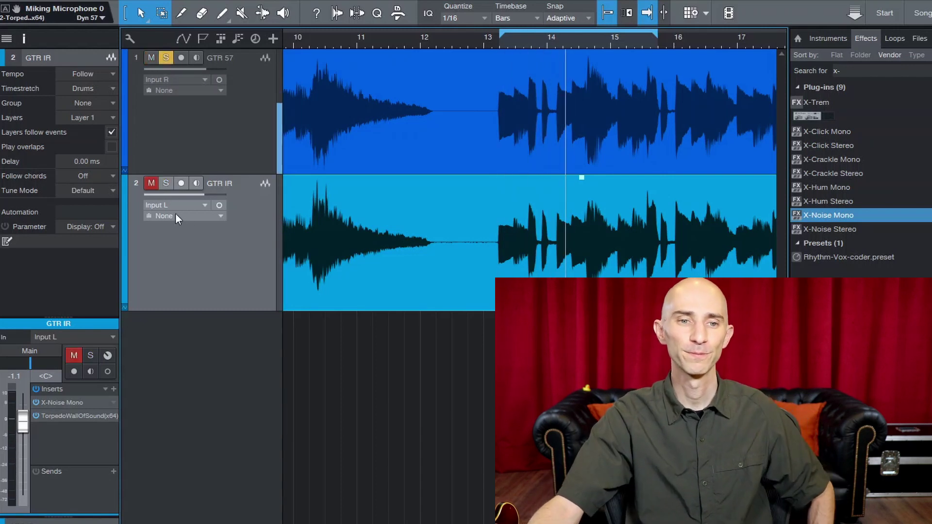
{"action": "left_click", "coordinate": [167, 184]}
{"action": "left_click", "coordinate": [166, 58]}
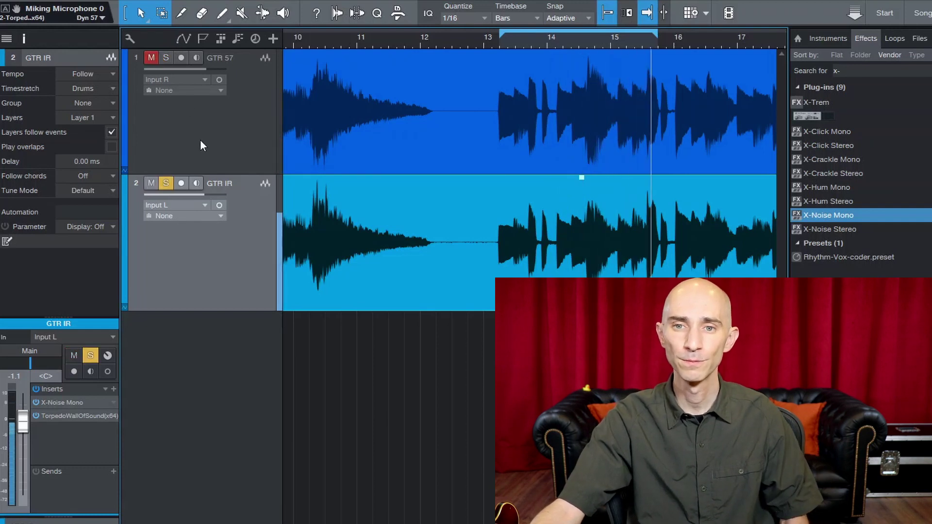
{"action": "left_click", "coordinate": [165, 60]}
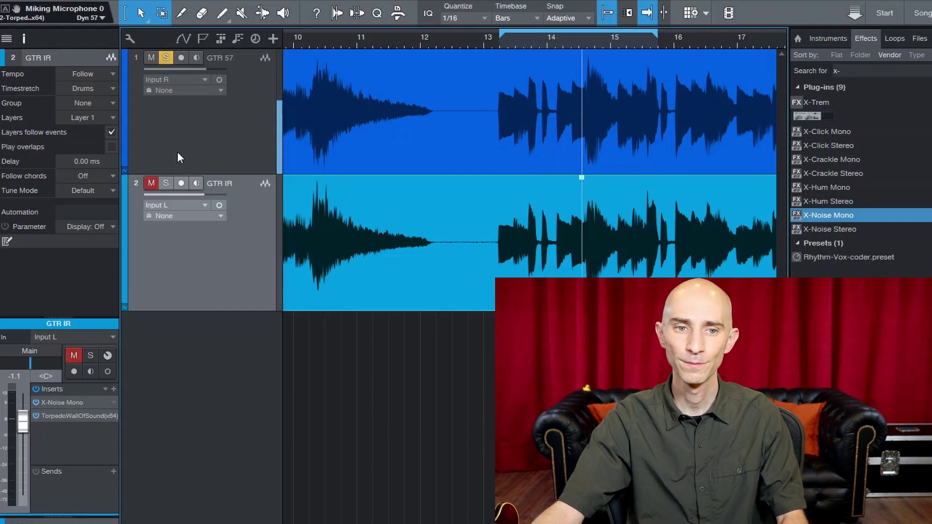
{"action": "left_click", "coordinate": [166, 183]}
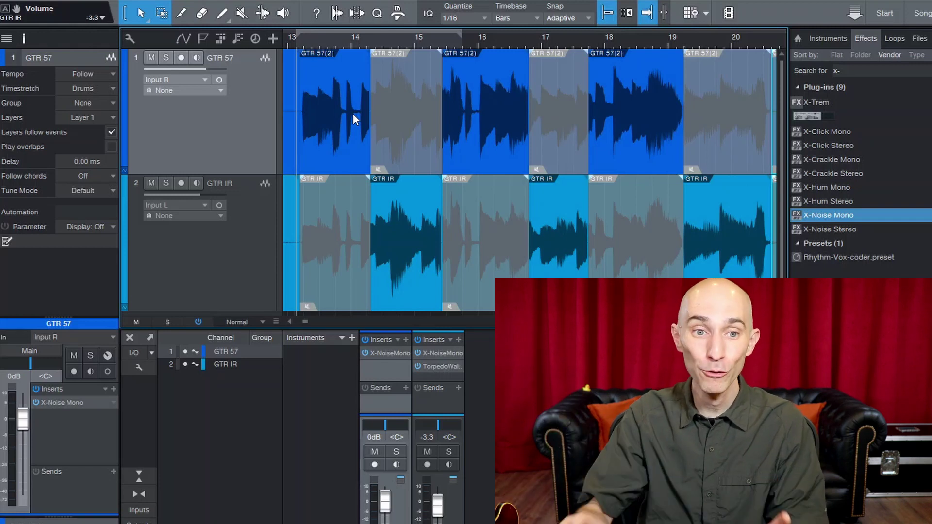
Place the playhead near bar 14.2, then open Torpedo Wall of Sound on the GTR IR track and reposition its window.
{"action": "left_click", "coordinate": [366, 45]}
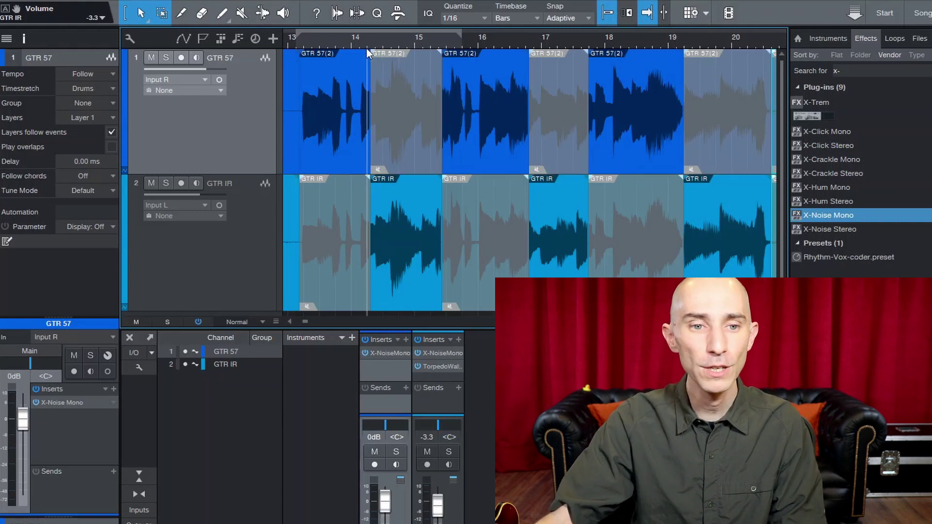
{"action": "left_click", "coordinate": [254, 230]}
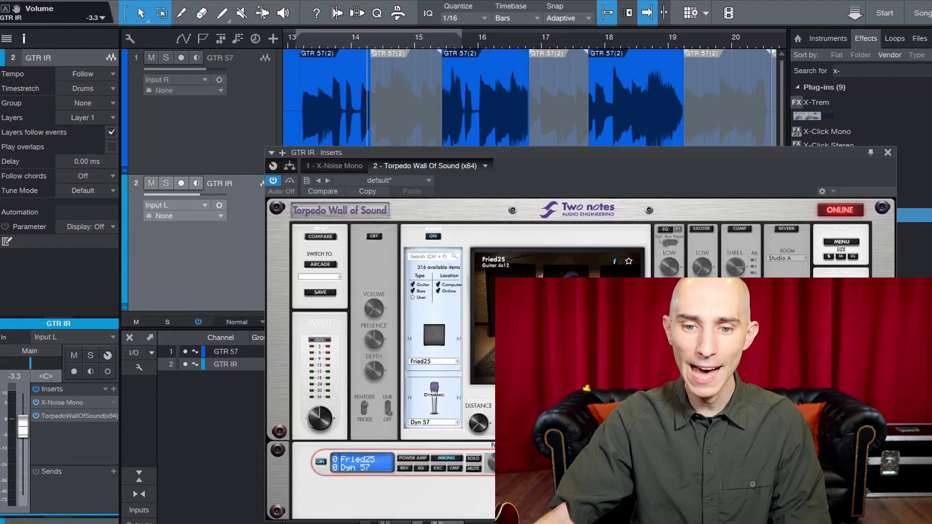
{"action": "left_click_drag", "start_coordinate": [549, 154], "coordinate": [514, 109]}
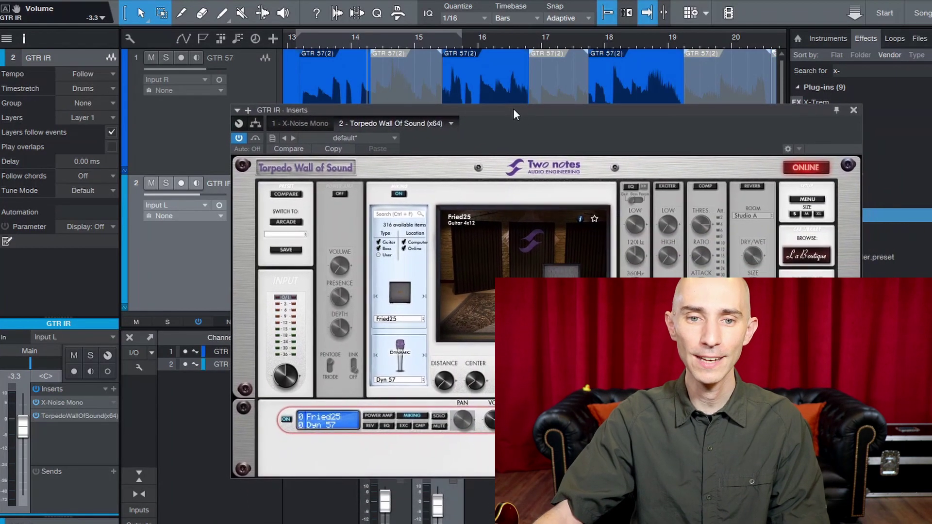